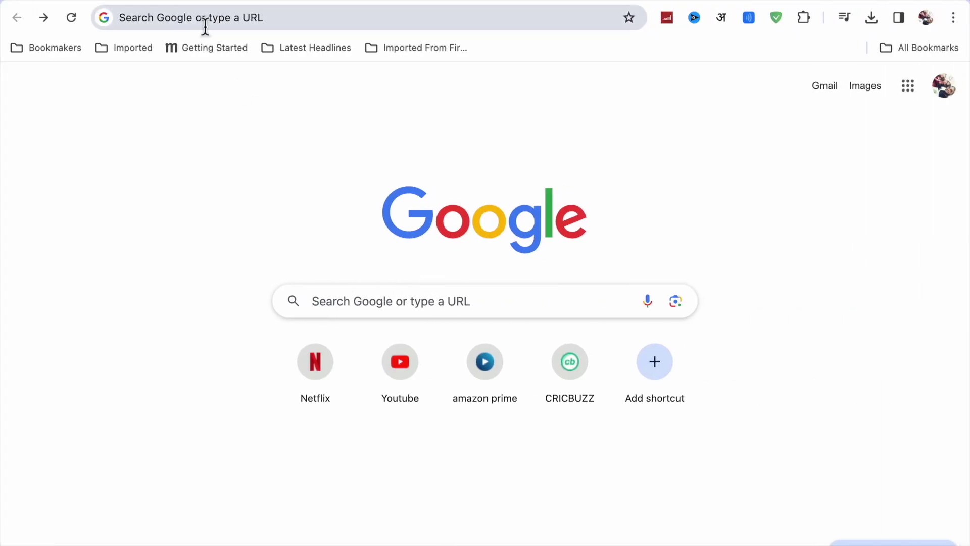
- Rerun the Google search for snapchat and go to the official snapchat.com result
left_click(205, 17)
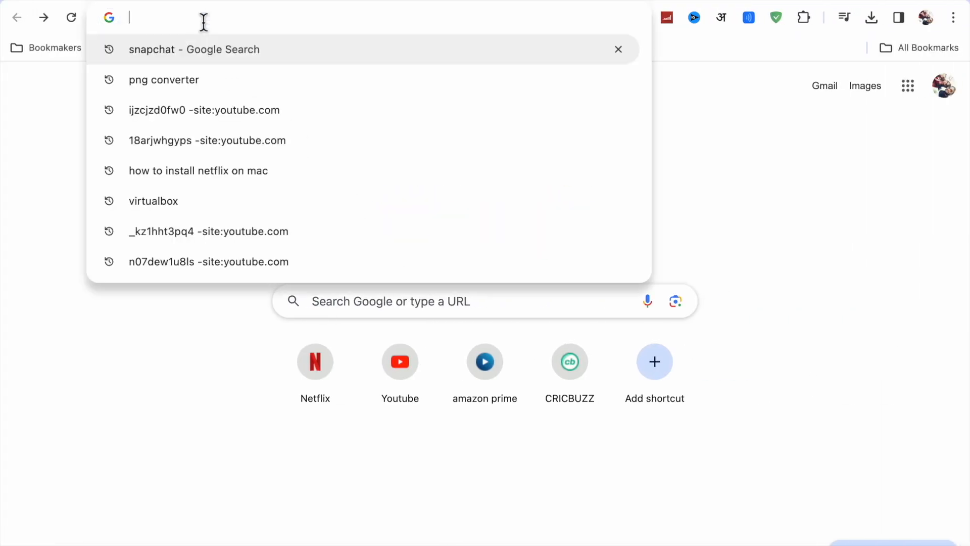
left_click(180, 56)
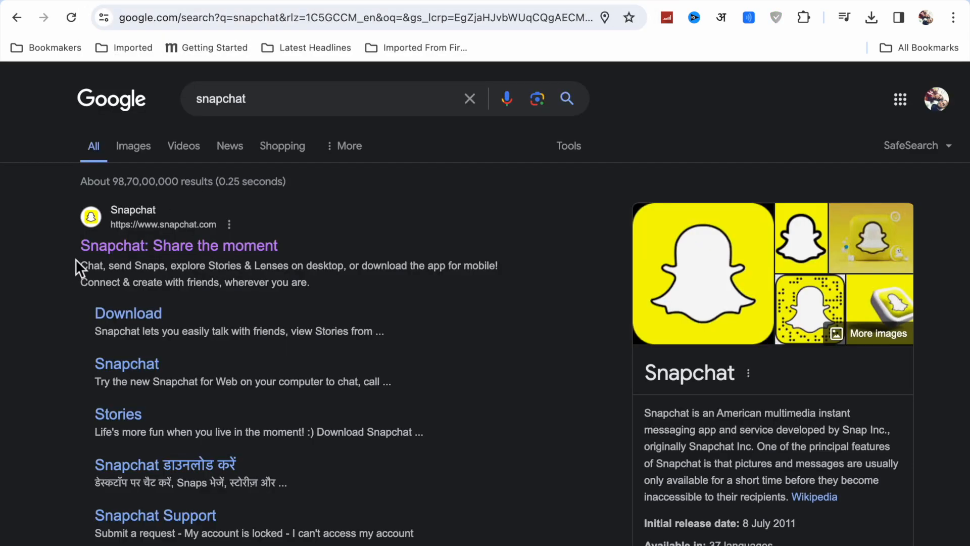
left_click(157, 251)
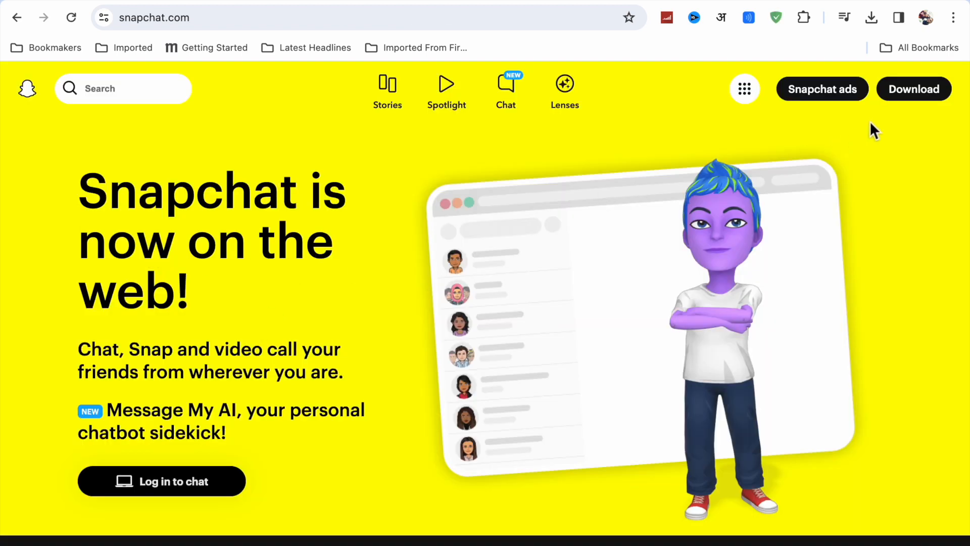
- Go to Snapchat's Download page from the site header
left_click(915, 91)
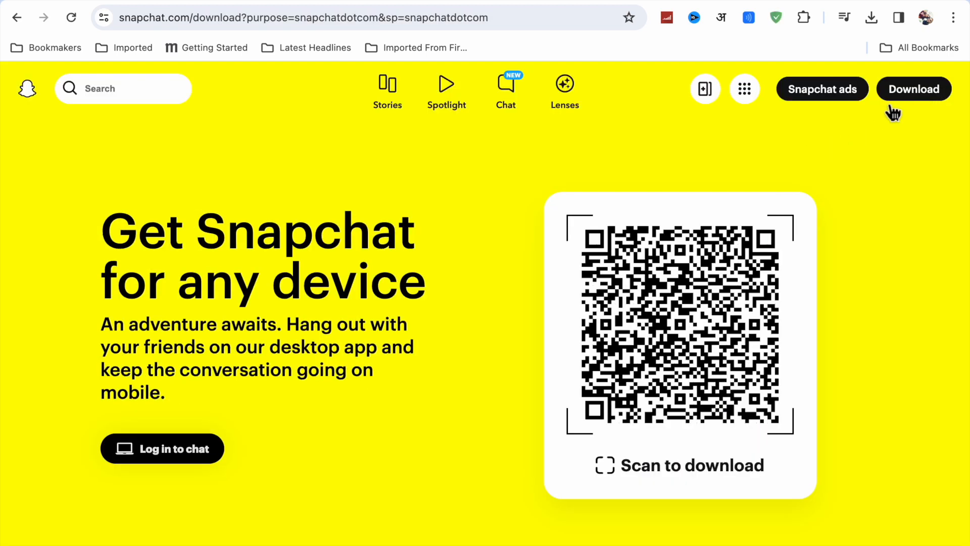
scroll(303, 333, "down", 3)
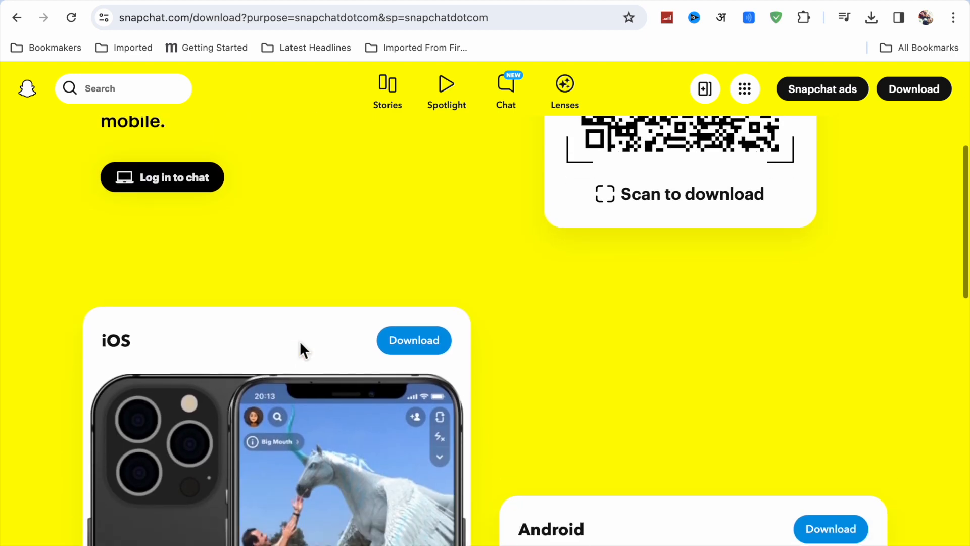
scroll(301, 343, "down", 2)
scroll(300, 343, "down", 4)
scroll(300, 343, "down", 1)
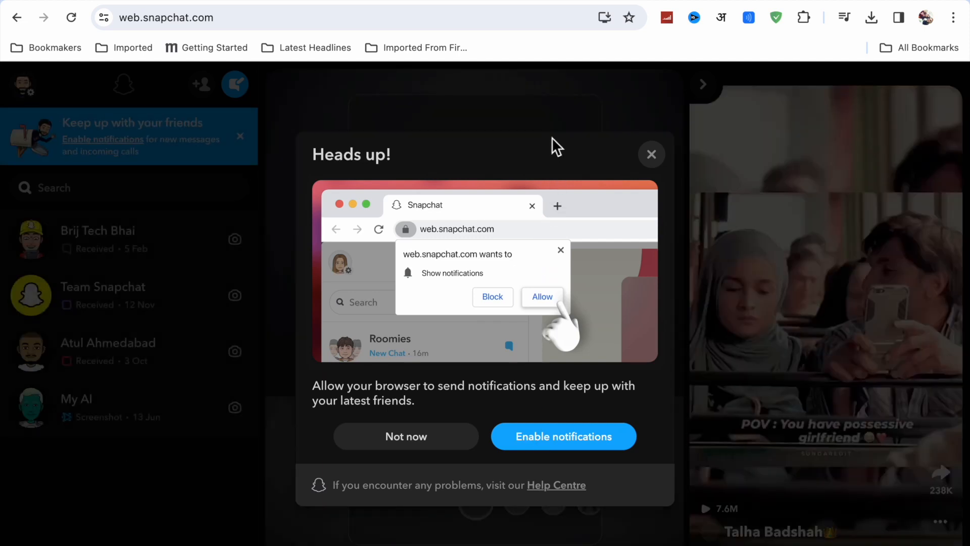
- Install web.snapchat.com as a Chrome app via the address-bar install prompt
left_click(607, 21)
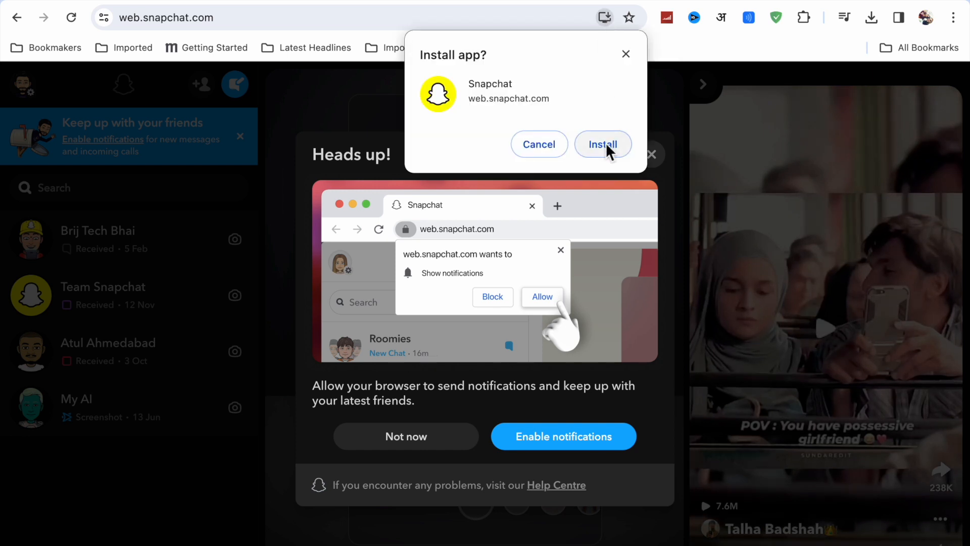
left_click(606, 143)
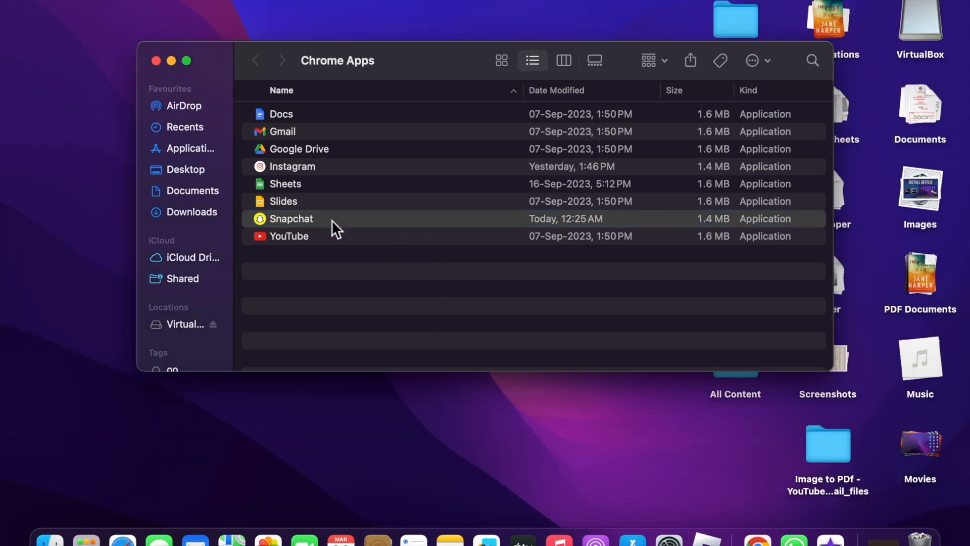
- Show Launchpad from the Dock to find the newly installed Snapchat app
left_click(93, 533)
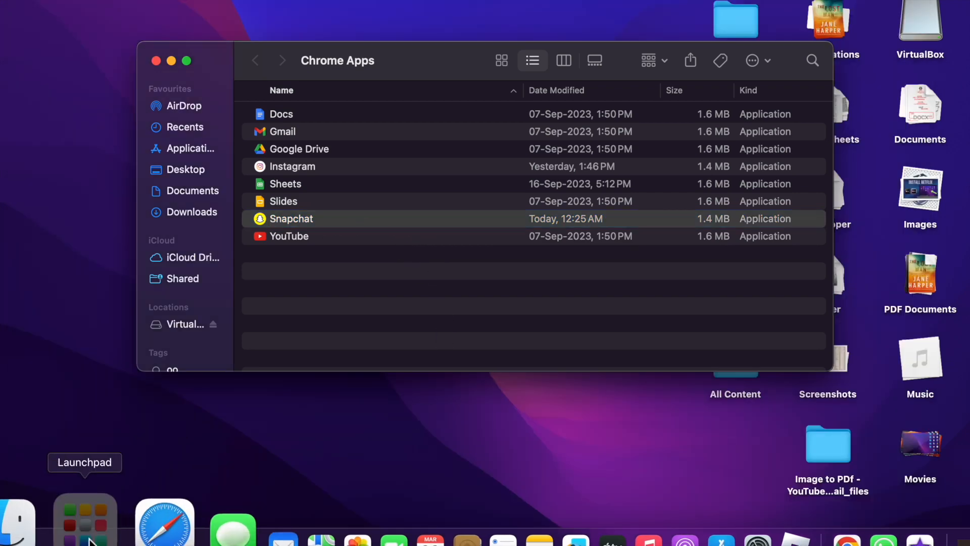